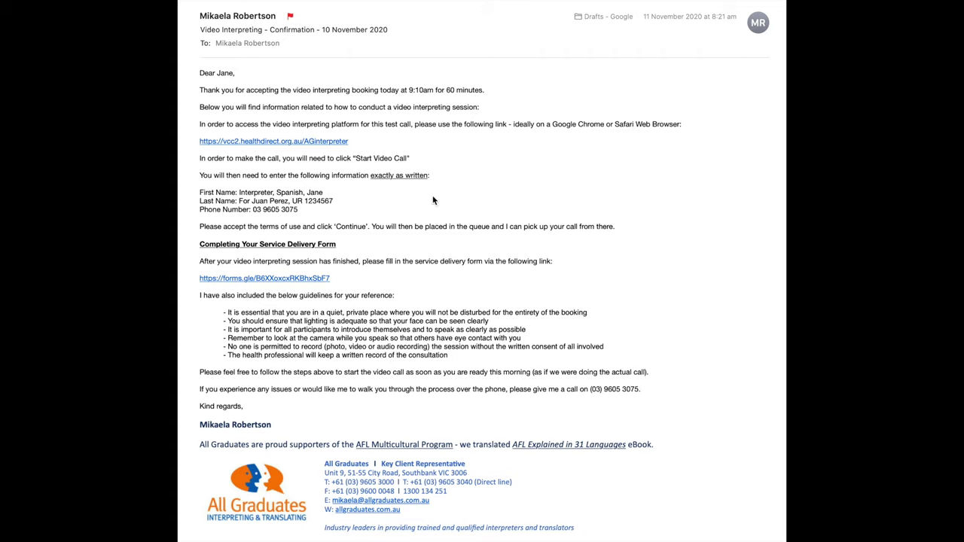
# Follow the vcc2.healthdirect.org.au link in the 'Video Interpreting - Confirmation' email.
pyautogui.click(274, 142)
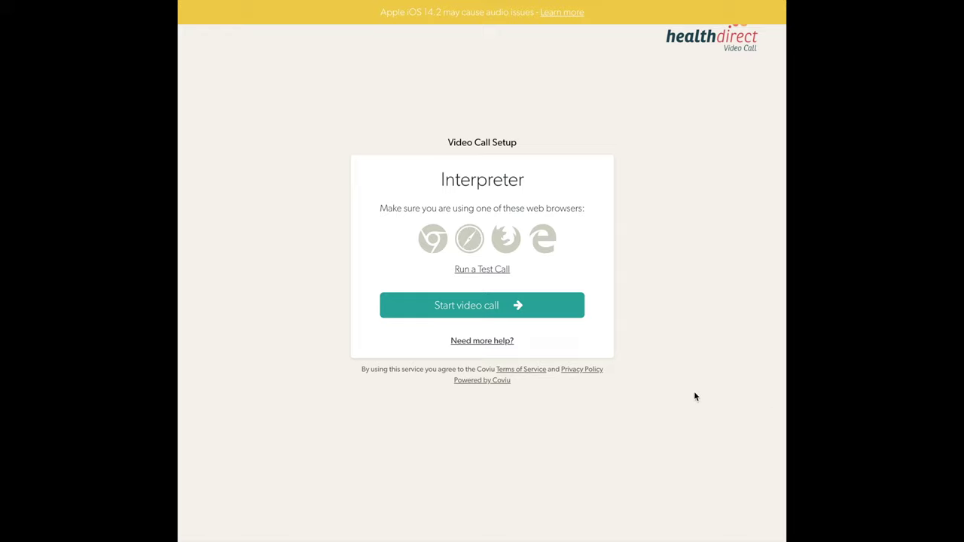
# Start the video call and put the cursor in the First Name field.
pyautogui.click(476, 306)
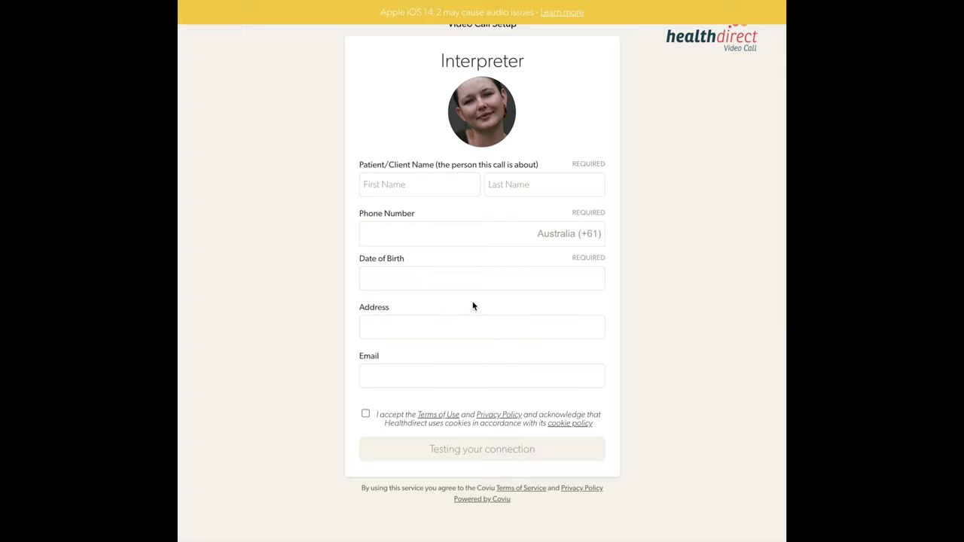
pyautogui.click(393, 190)
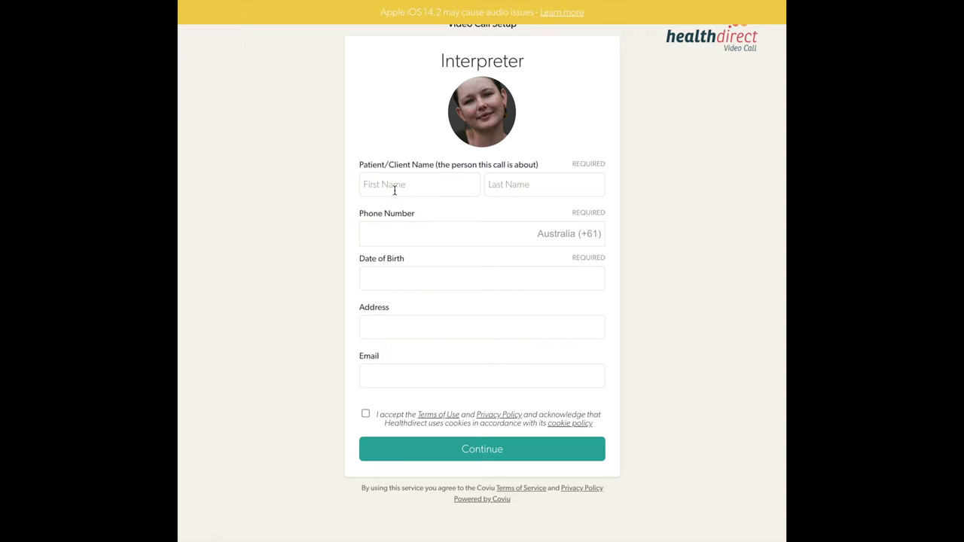
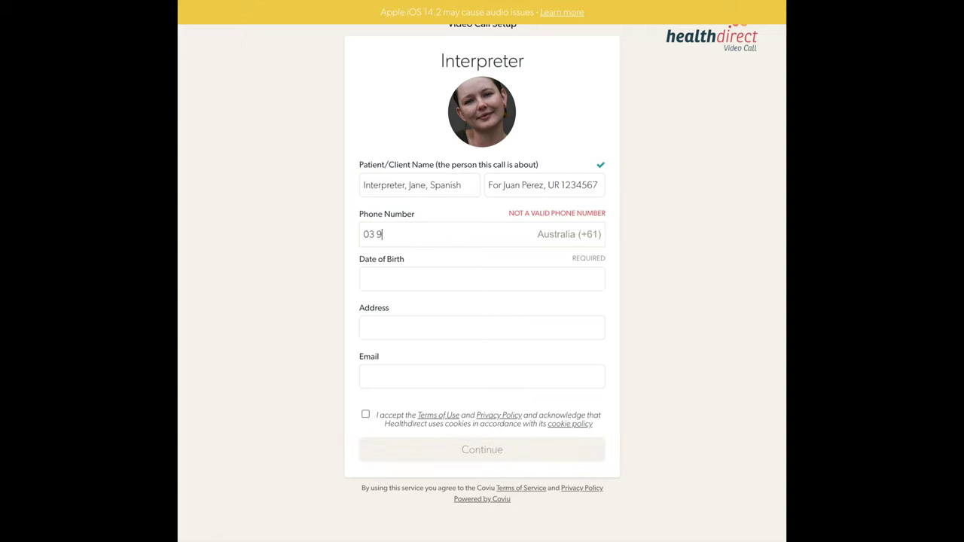
# Enter the interpreter's and patient's names and phone number, put 0 in the other fields, accept terms, submit.
pyautogui.click(425, 279)
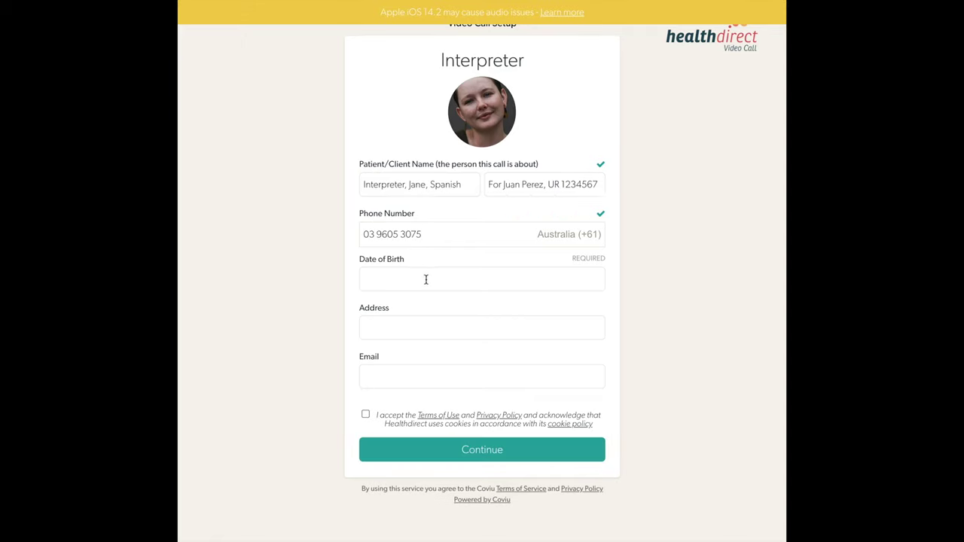
pyautogui.write('0')
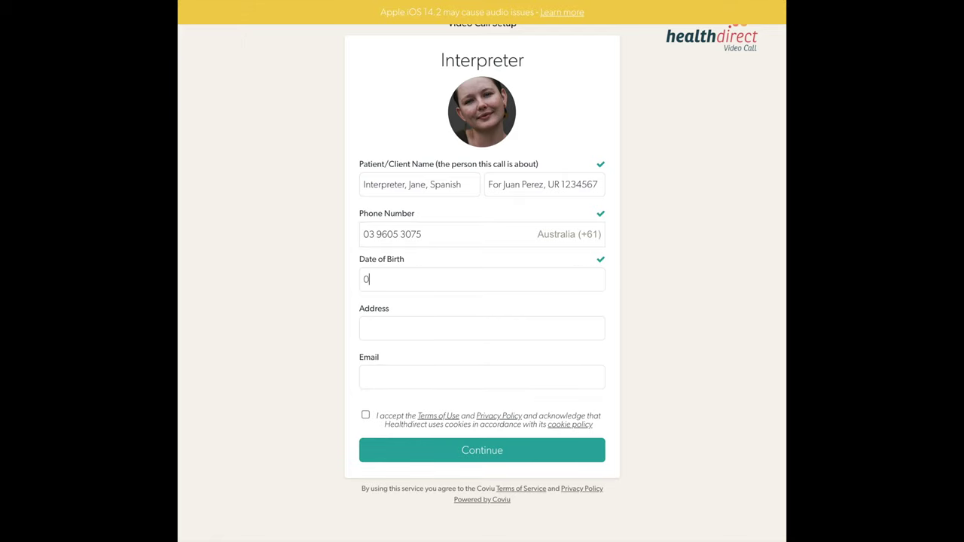
pyautogui.click(420, 337)
pyautogui.write('05 30')
pyautogui.click(366, 416)
pyautogui.click(473, 452)
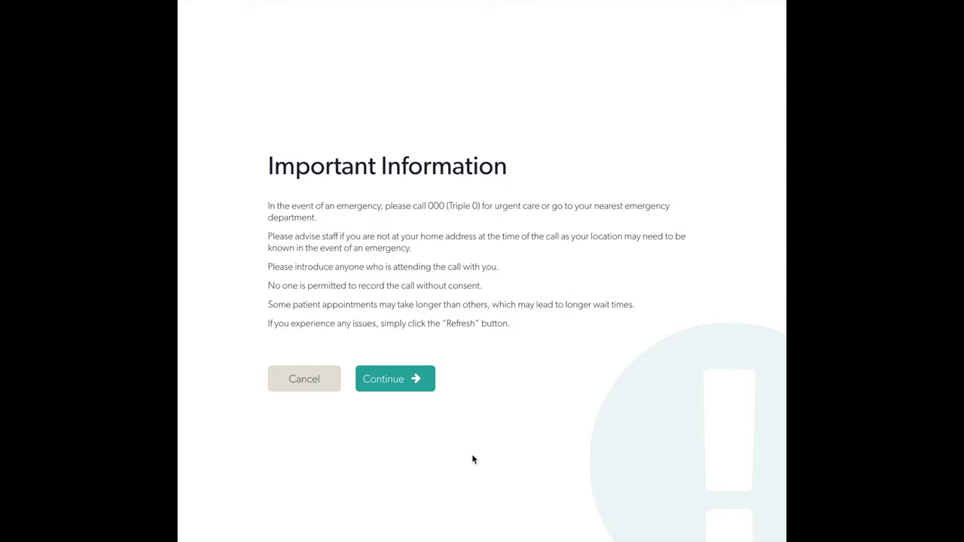
# Acknowledge the Important Information page and continue into the call queue.
pyautogui.click(402, 381)
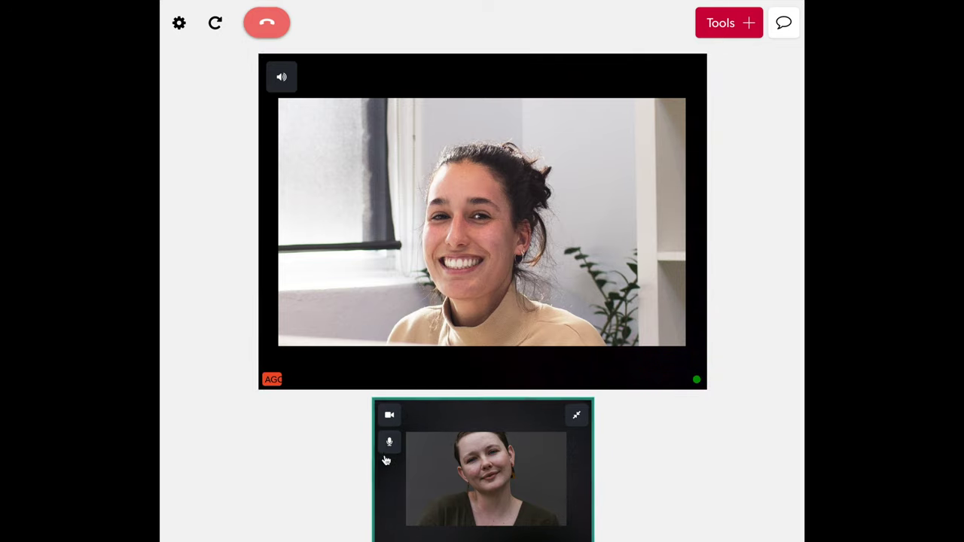
# Mute the microphone and then unmute it again.
pyautogui.click(388, 446)
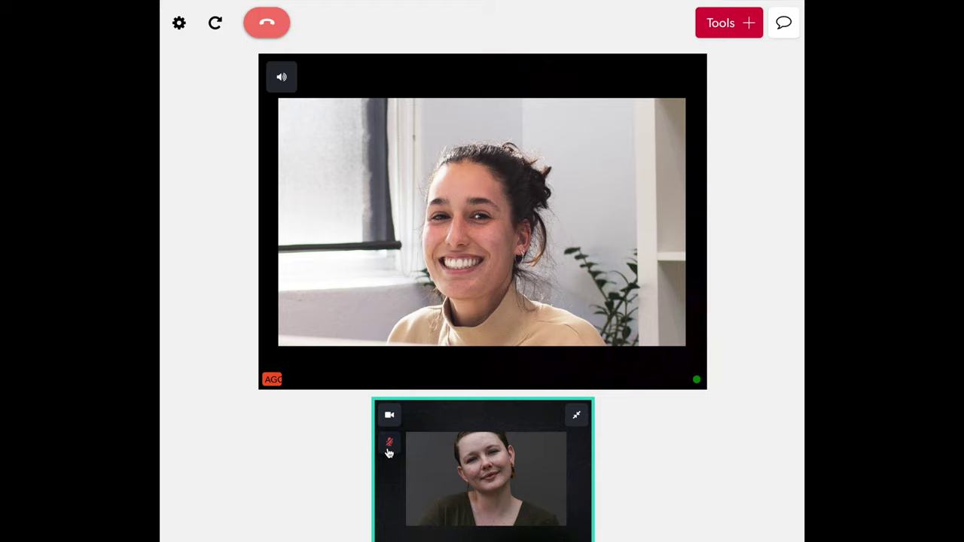
pyautogui.click(389, 446)
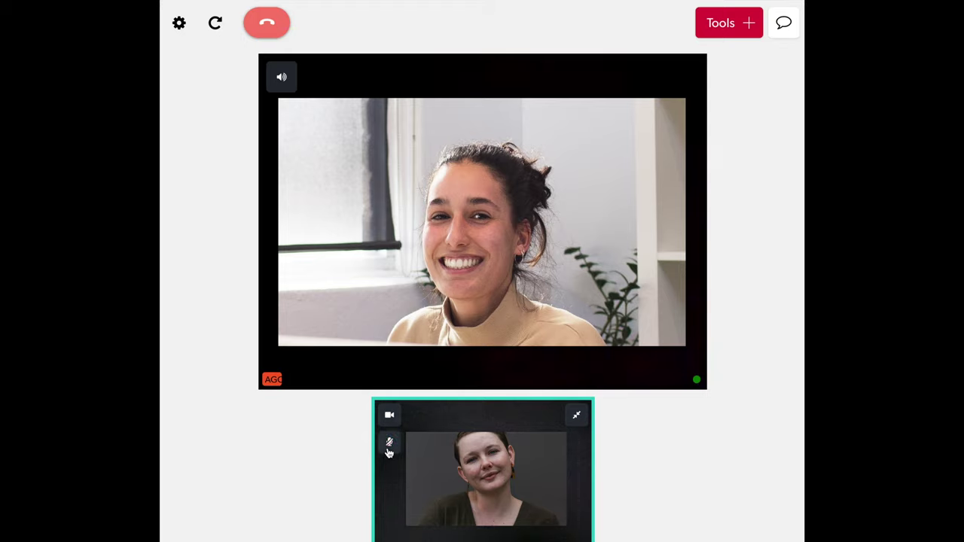
pyautogui.click(388, 447)
# Turn the camera off and back on, then show the Available tools list.
pyautogui.click(389, 416)
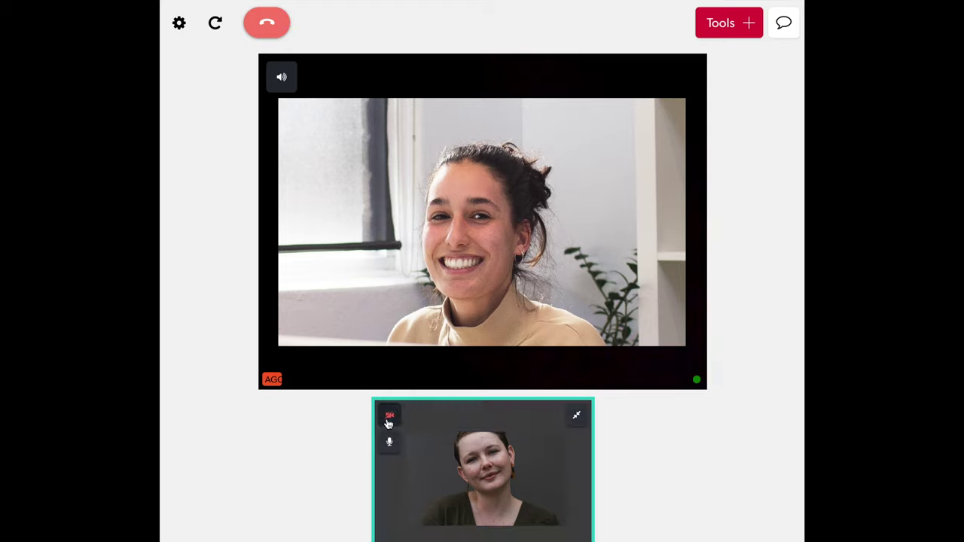
pyautogui.click(388, 421)
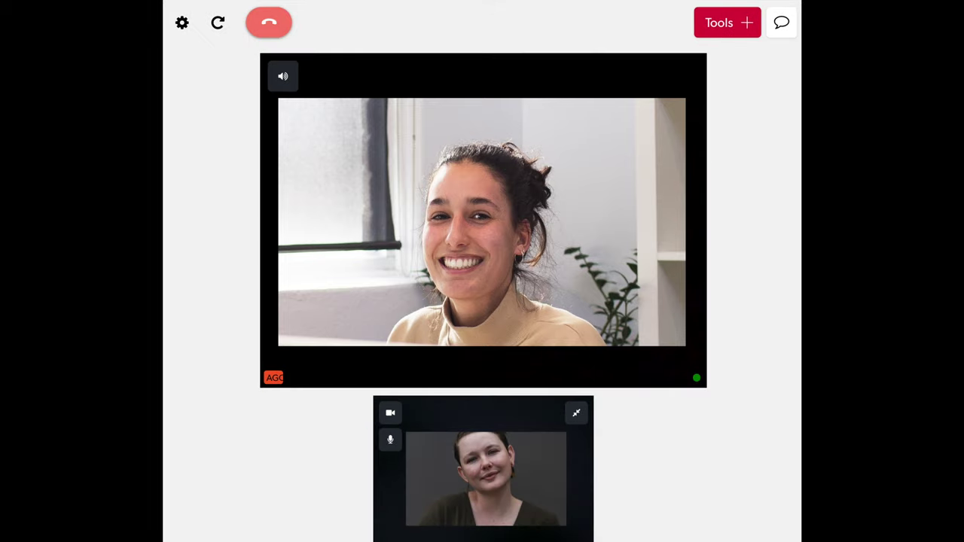
pyautogui.click(748, 27)
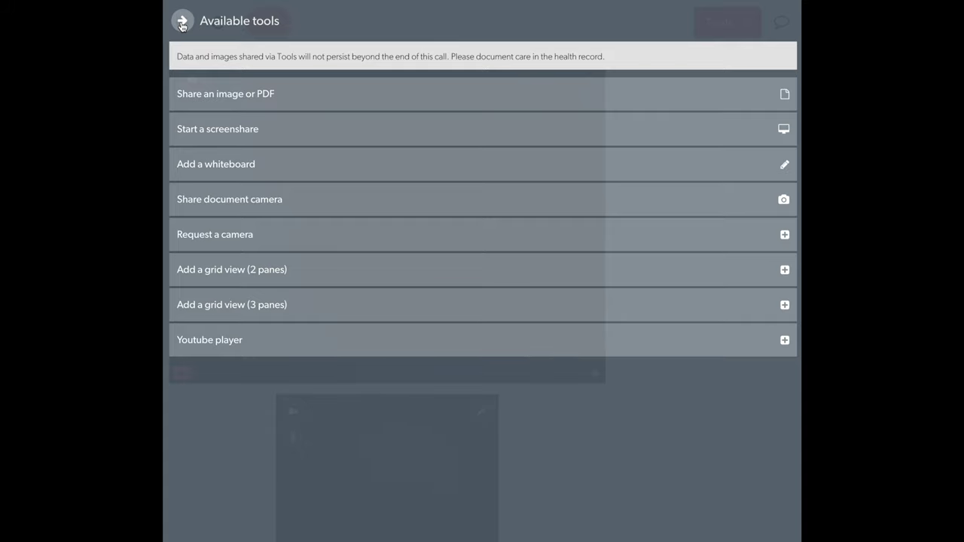
# Close the tools list, view and close the call chat, then refresh the call's connections.
pyautogui.click(181, 22)
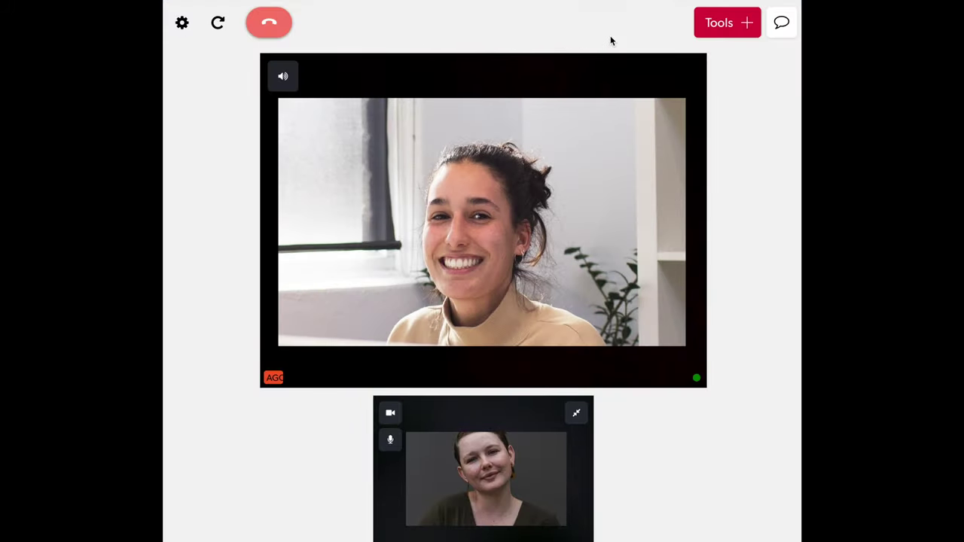
pyautogui.click(778, 24)
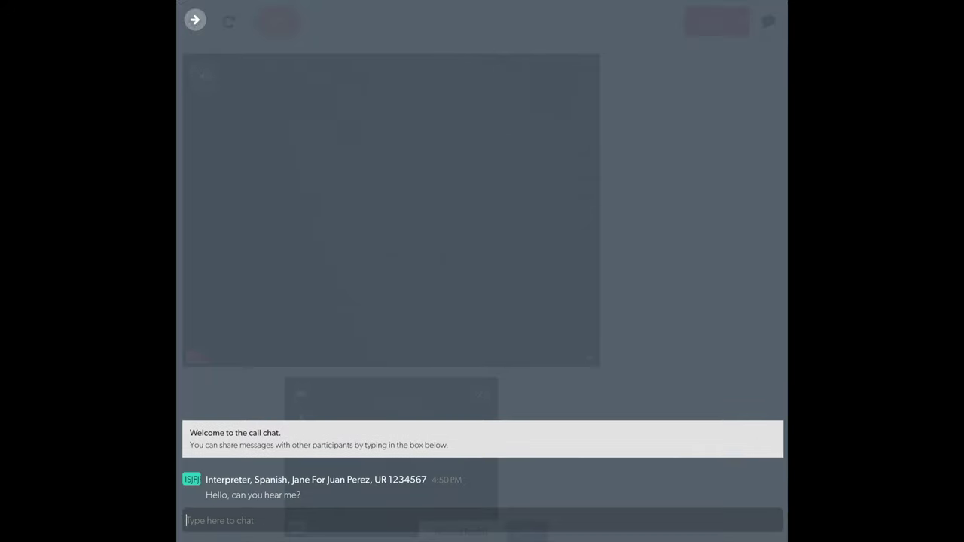
pyautogui.click(195, 20)
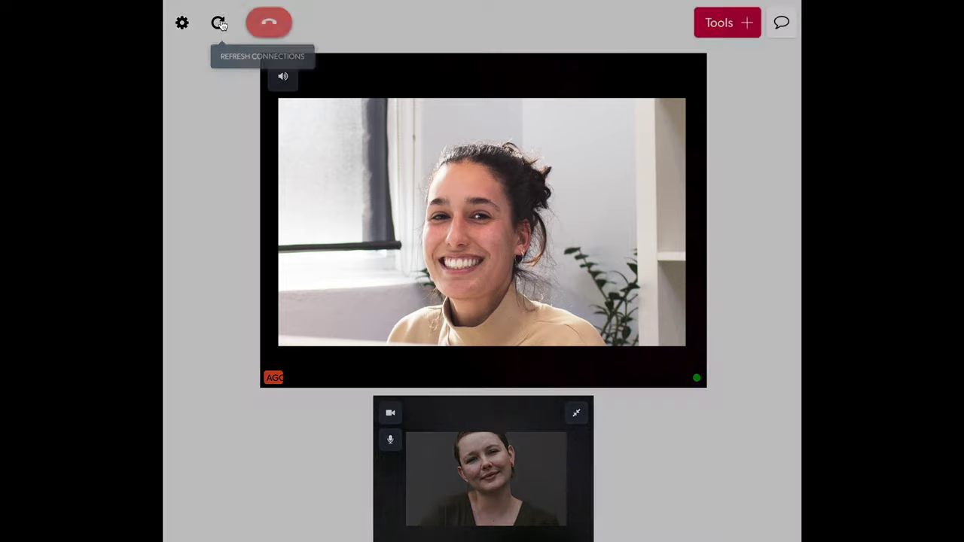
pyautogui.click(219, 23)
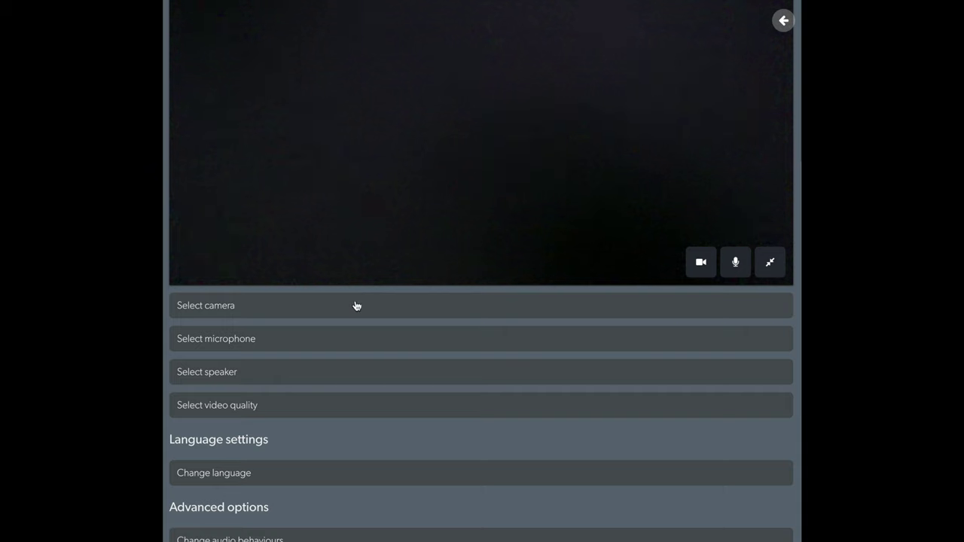
# Expand and collapse the camera, microphone and speaker dropdowns in Device settings.
pyautogui.click(357, 305)
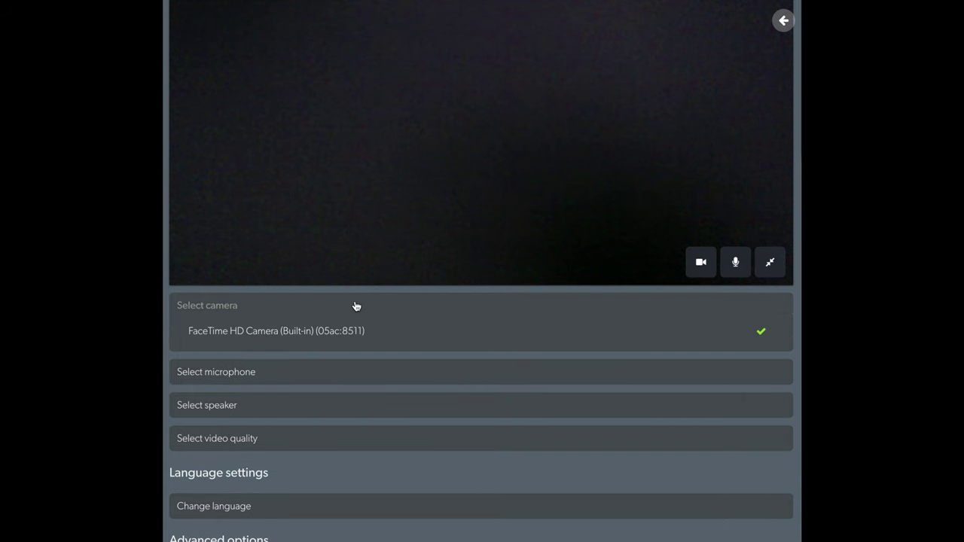
pyautogui.click(356, 305)
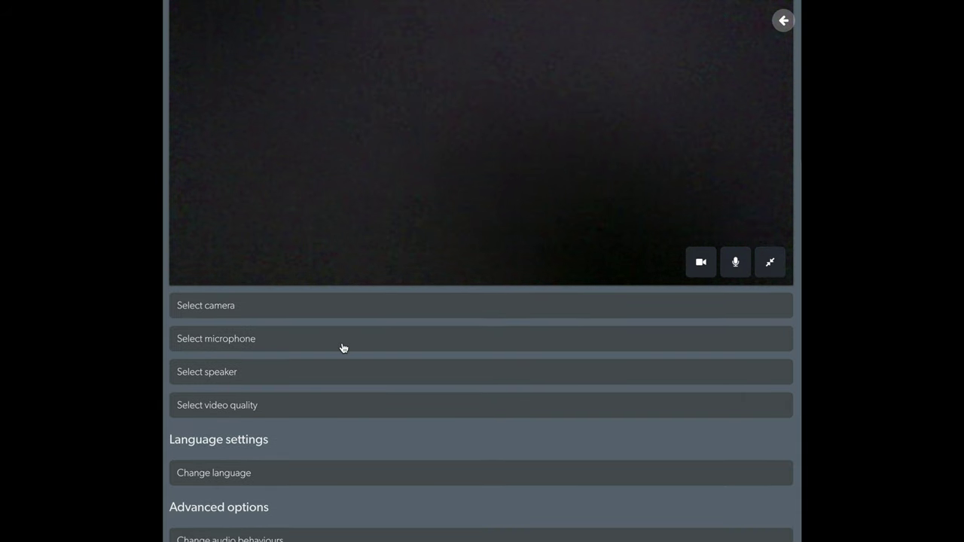
pyautogui.click(343, 348)
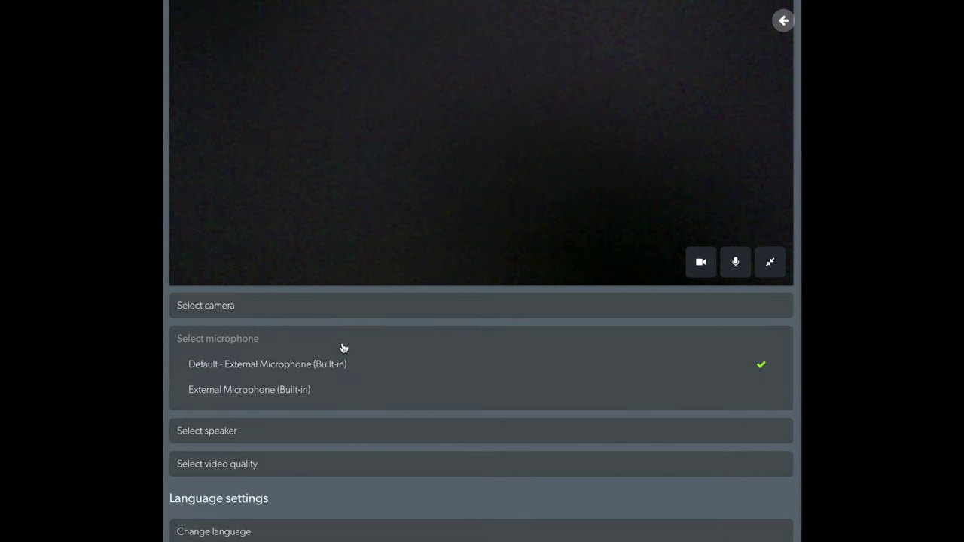
pyautogui.click(344, 347)
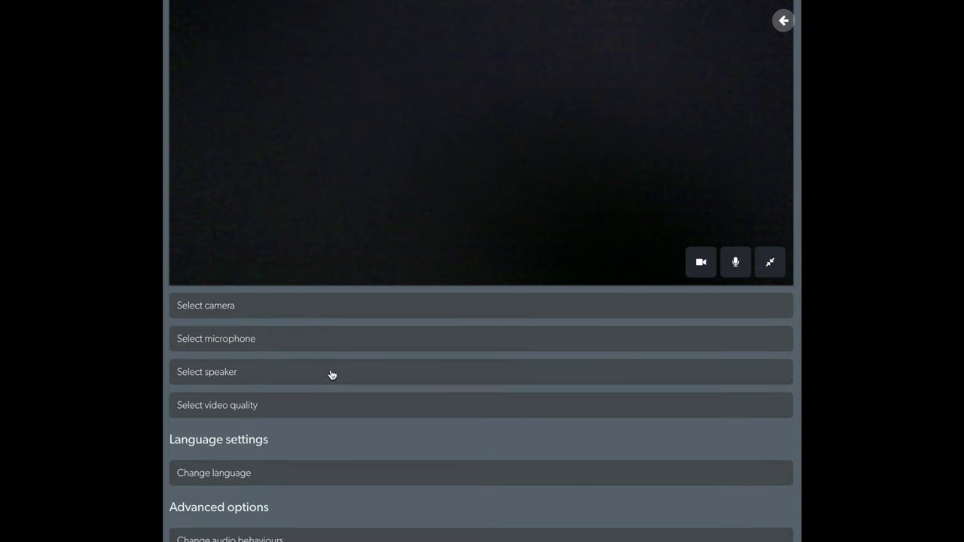
pyautogui.click(332, 375)
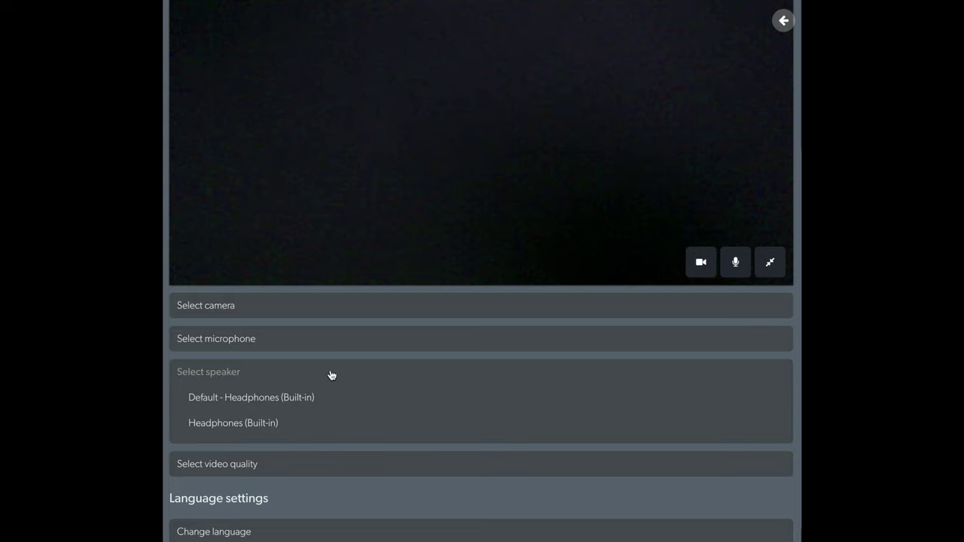
pyautogui.click(332, 375)
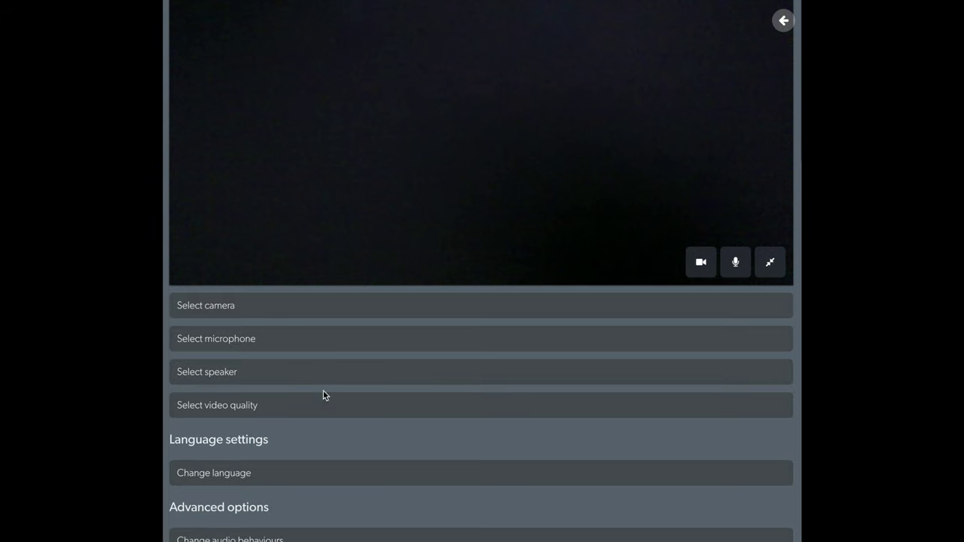
# Review the video quality, language and audio behaviour options unchanged, then return to the call.
pyautogui.click(323, 413)
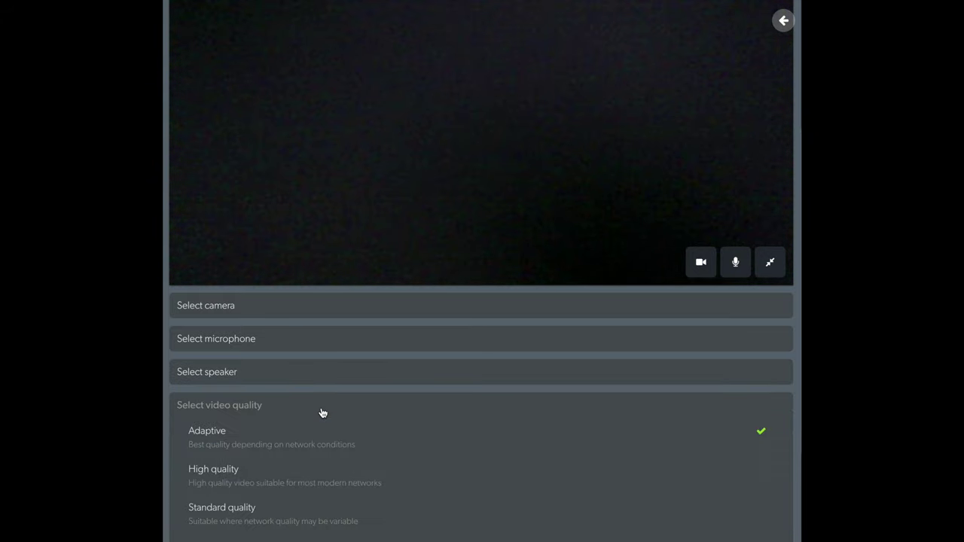
pyautogui.scroll(-1, 322, 413)
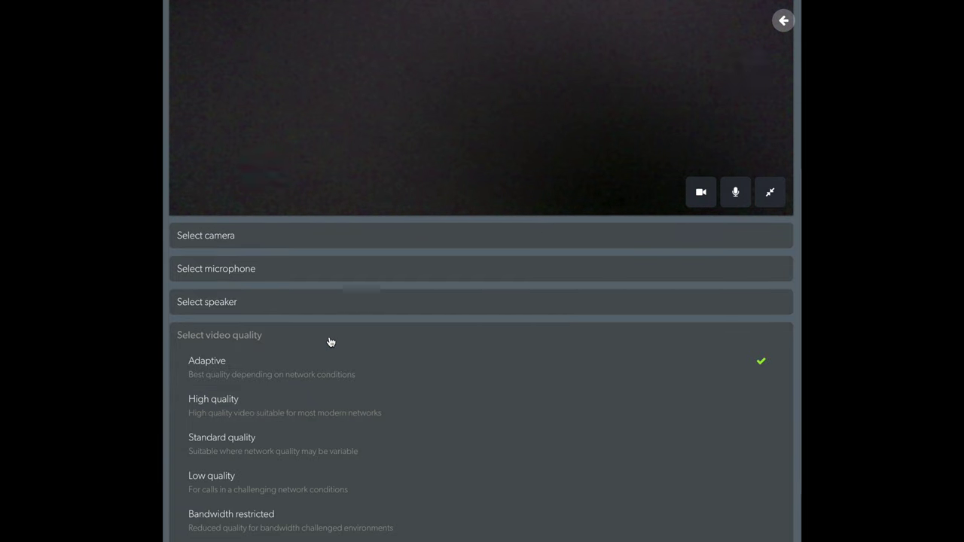
pyautogui.click(330, 342)
pyautogui.click(312, 469)
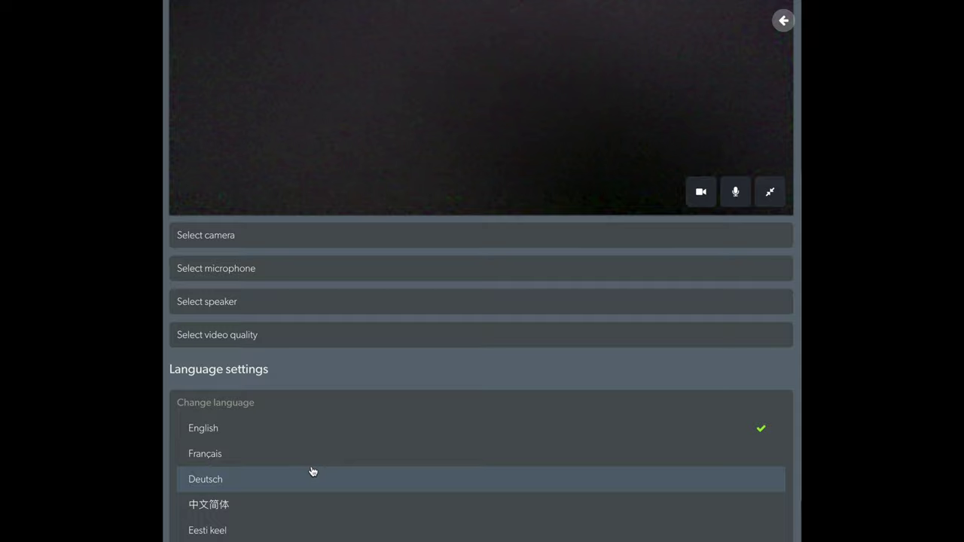
pyautogui.scroll(-2, 322, 443)
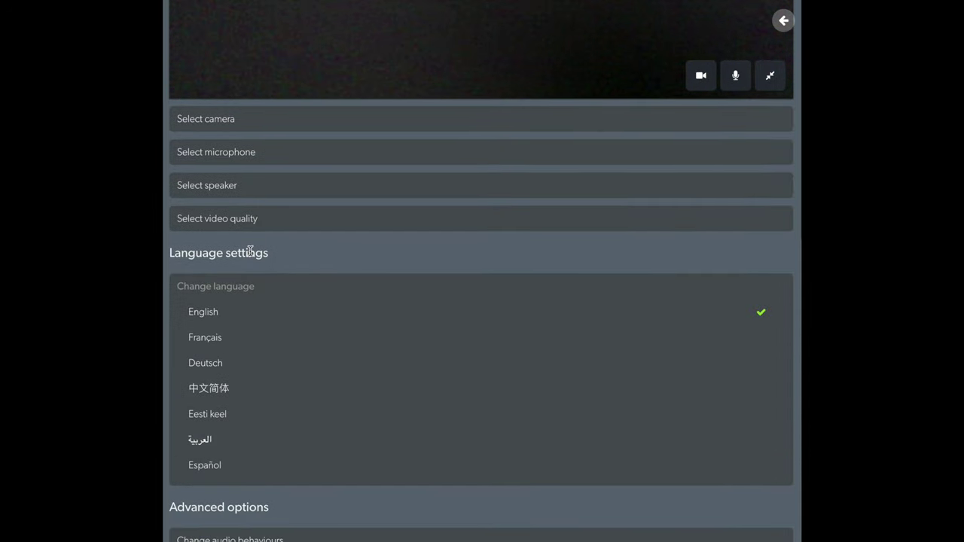
pyautogui.click(245, 287)
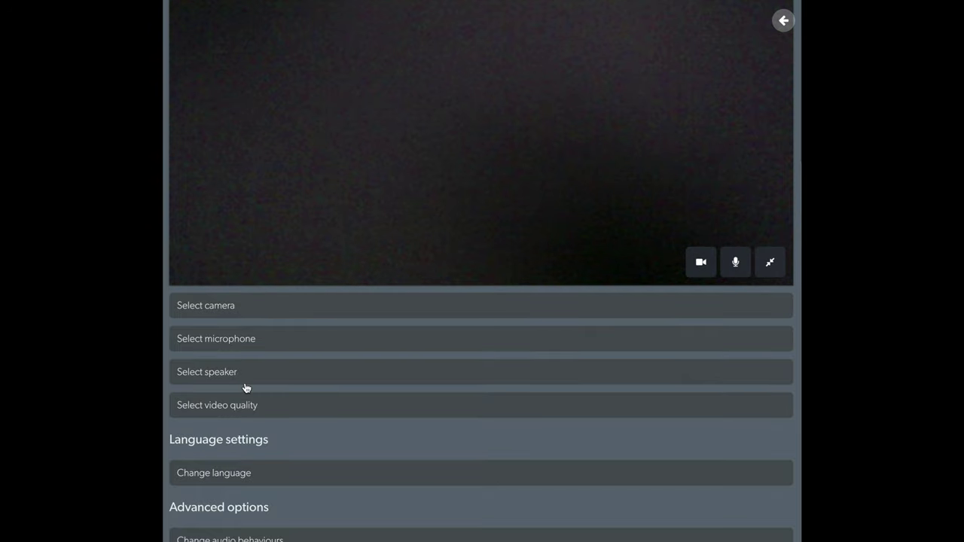
pyautogui.click(240, 539)
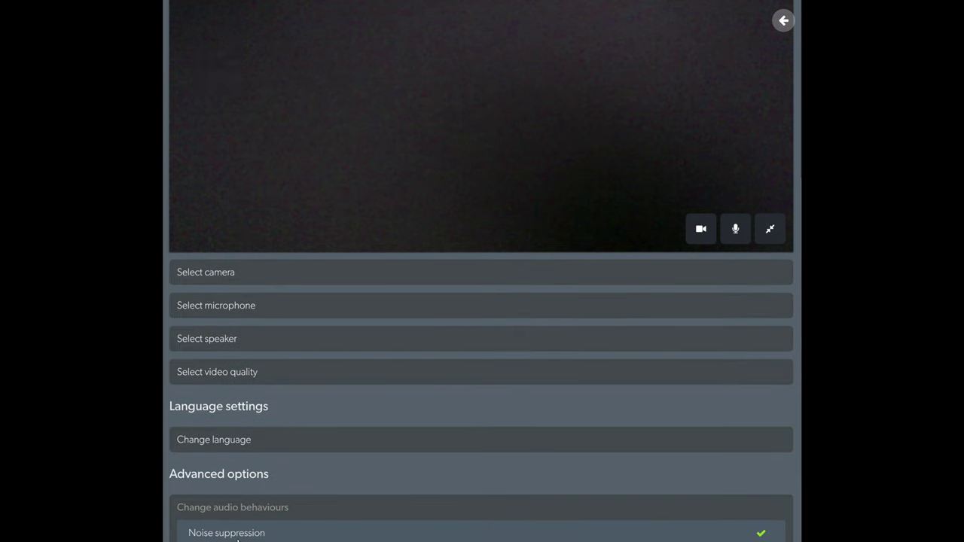
pyautogui.click(257, 509)
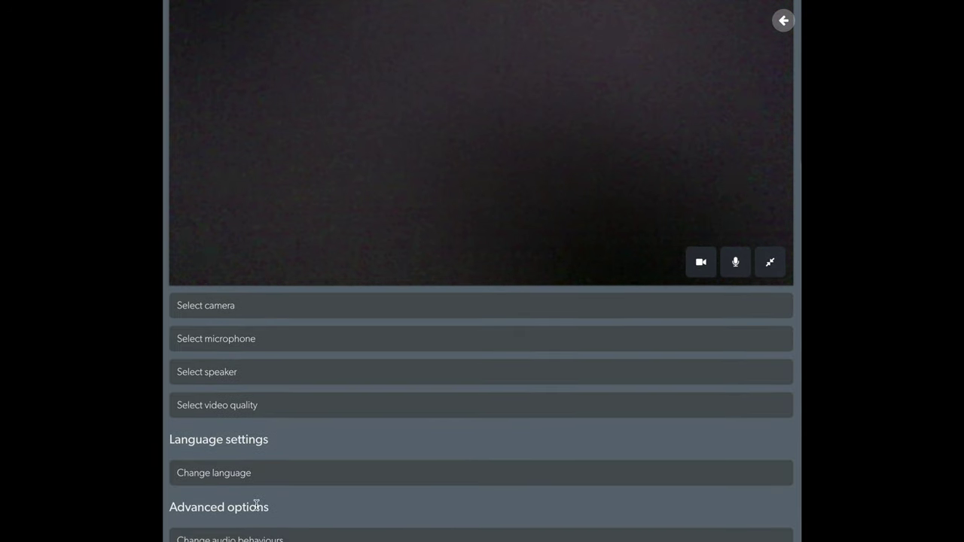
pyautogui.scroll(4, 387, 421)
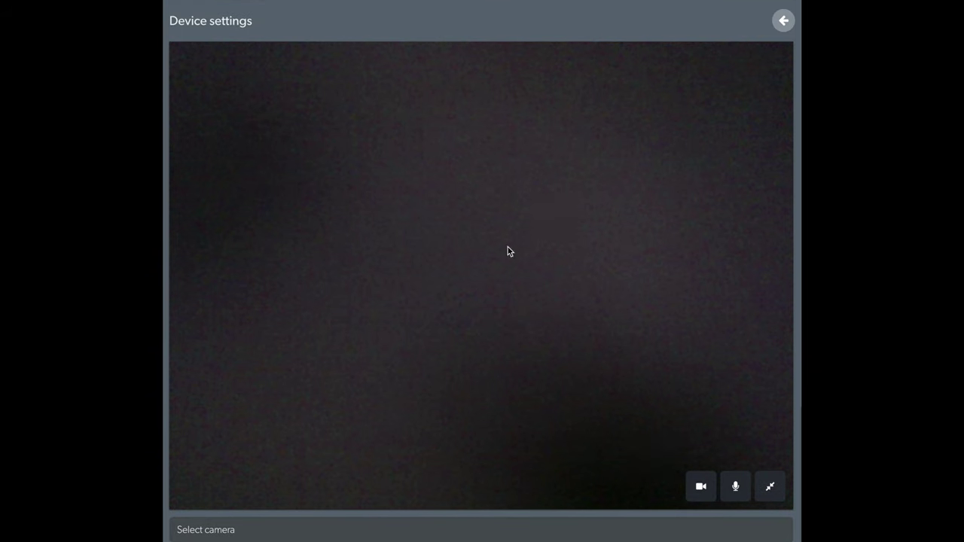
pyautogui.click(784, 23)
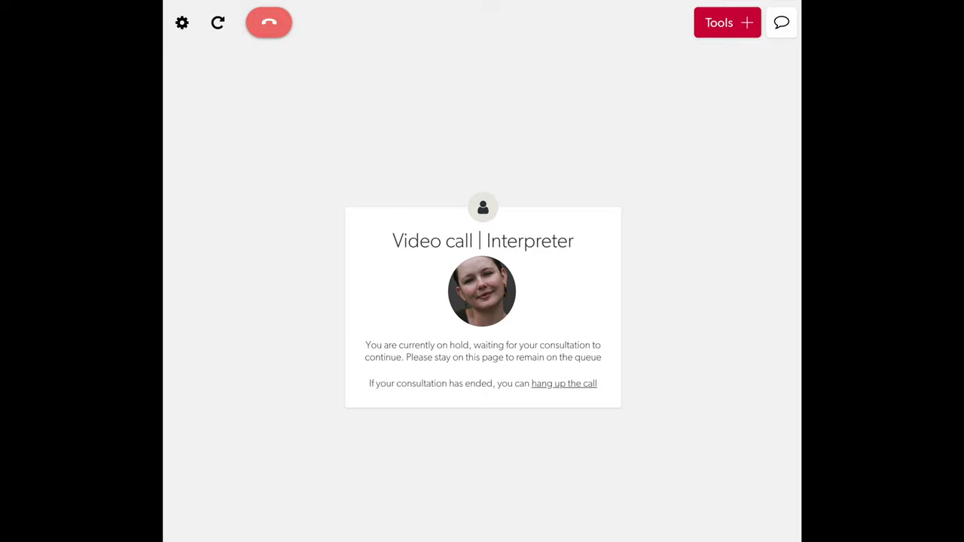
# Hang up the interpreter call, bringing up the leave-call confirmation.
pyautogui.click(270, 27)
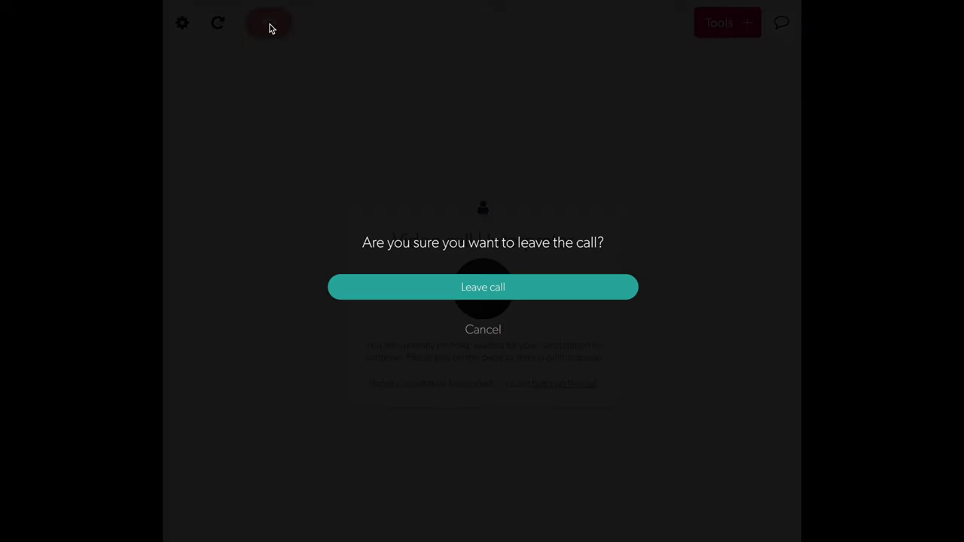